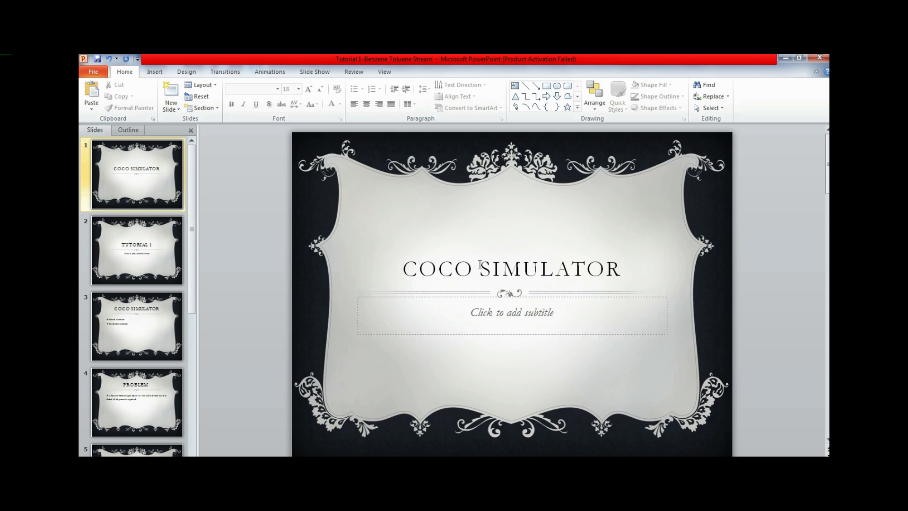
Present the tutorial slides up to the Material Stream slide, then switch to the empty COFE flowsheet.
key("F5")
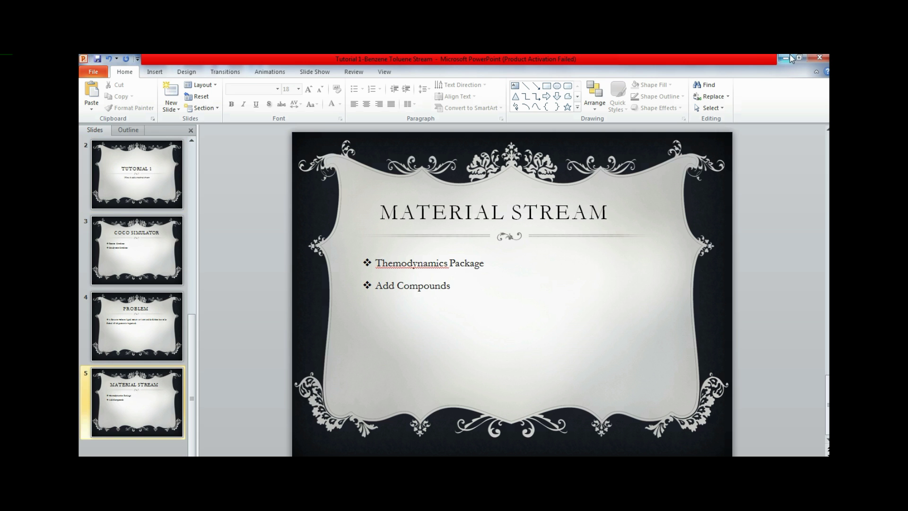
left_click(787, 58)
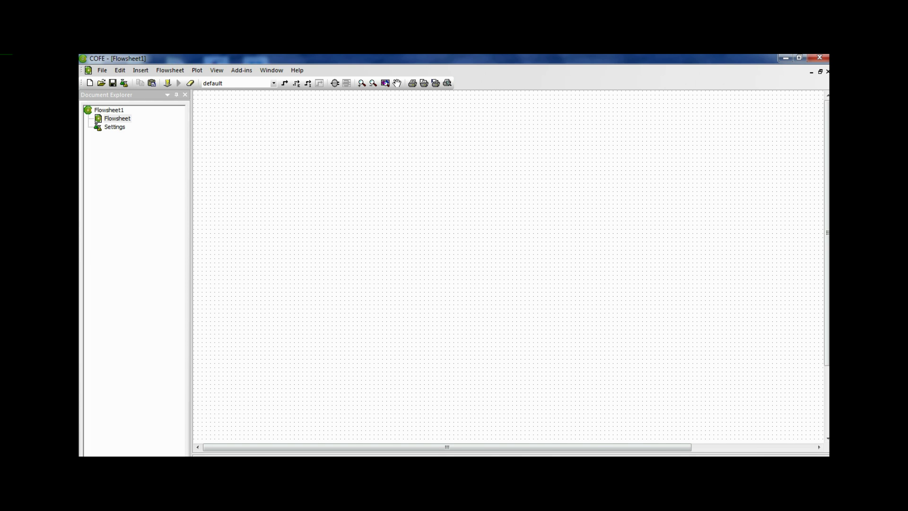
key("alt+Tab")
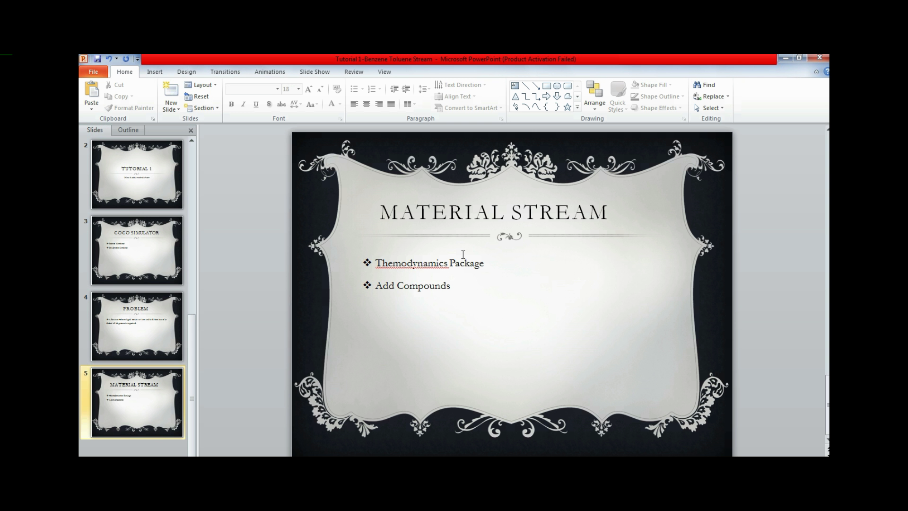
left_click(785, 57)
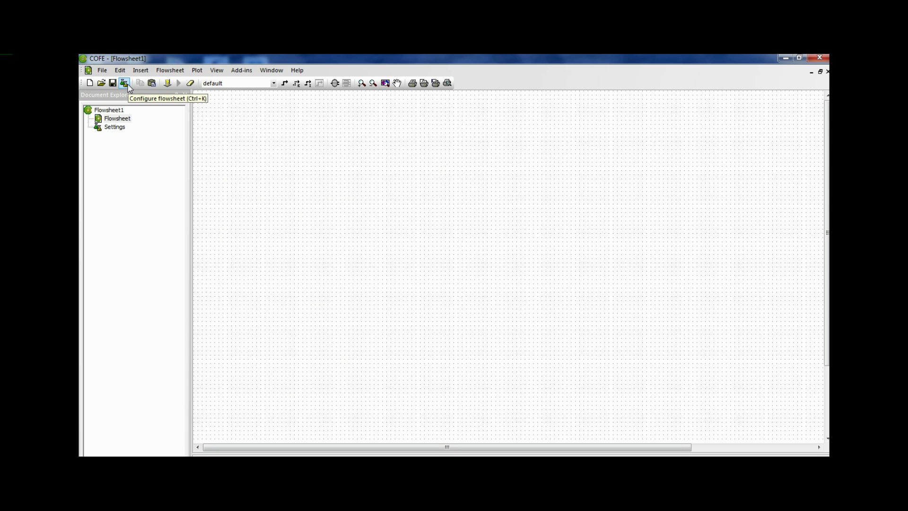
Start a new property package from TEA (CAPE-OPEN 1.1) in the flowsheet configuration.
left_click(124, 83)
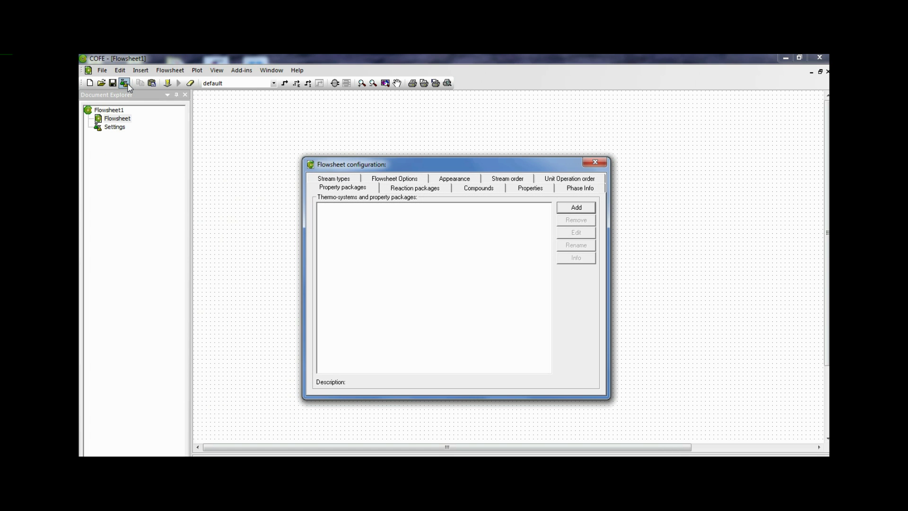
left_click(569, 209)
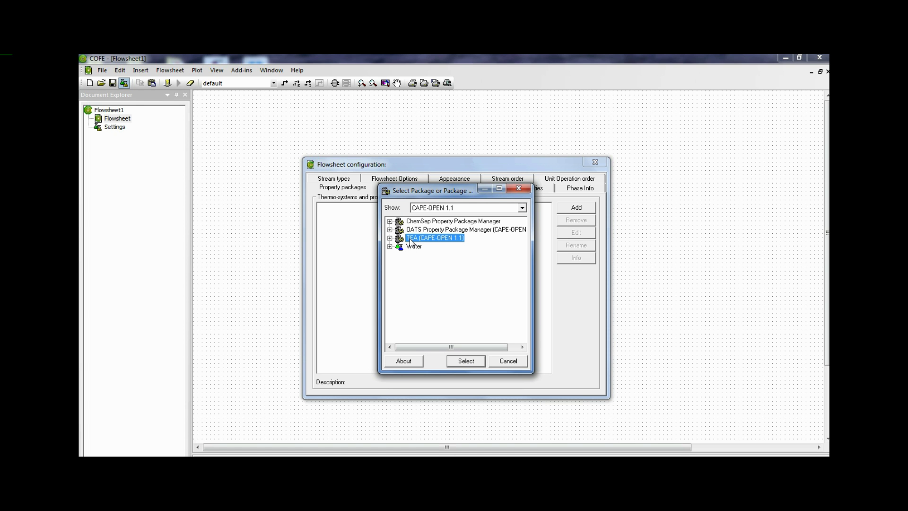
left_click(465, 360)
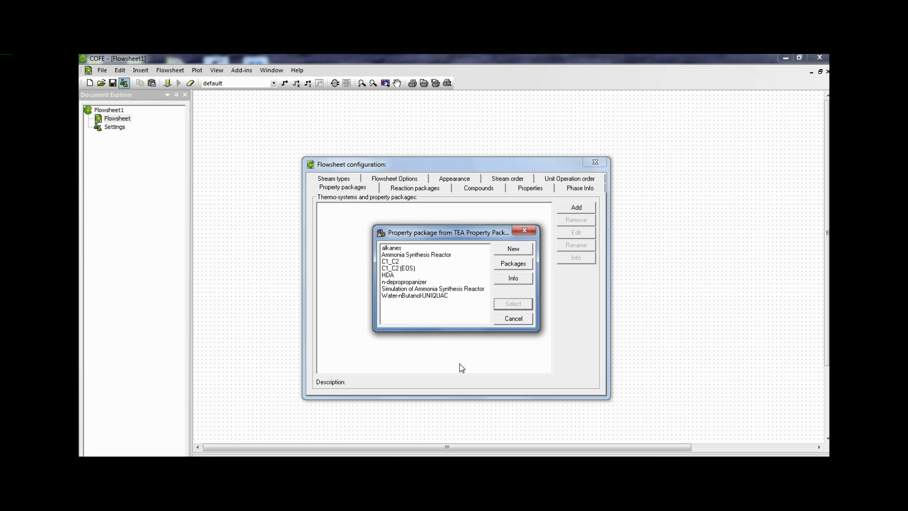
left_click(513, 251)
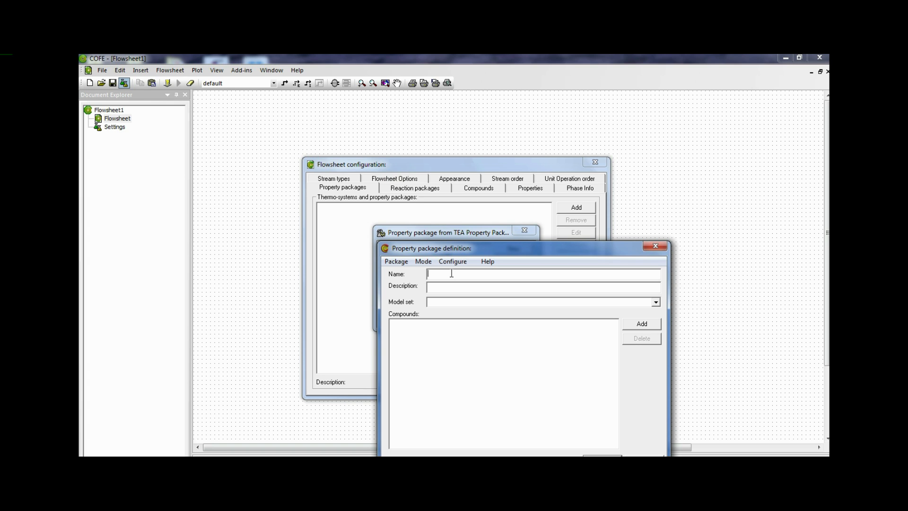
Name the property package "Benzene Toluene Simulation" and set its model set to Peng Robinson.
type("F")
key("BackSpace")
type("Benzene Toluene Simulation")
left_click(656, 303)
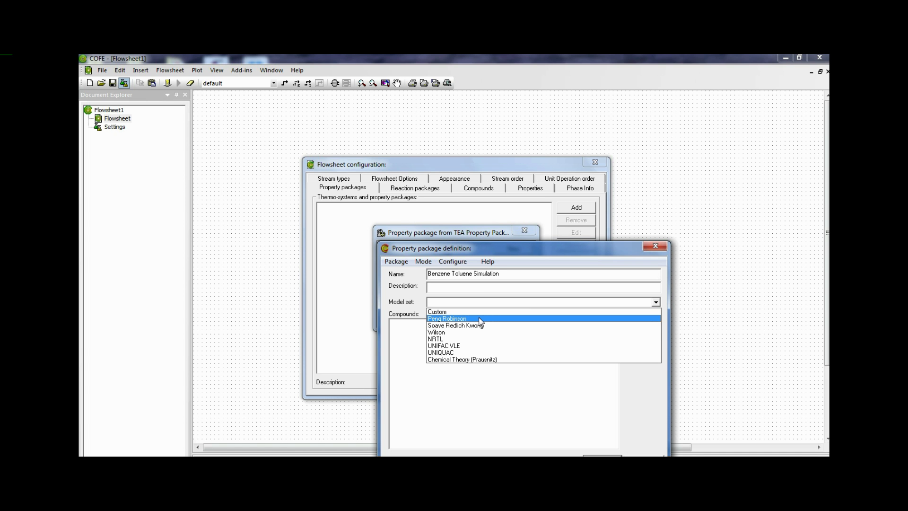
left_click(480, 319)
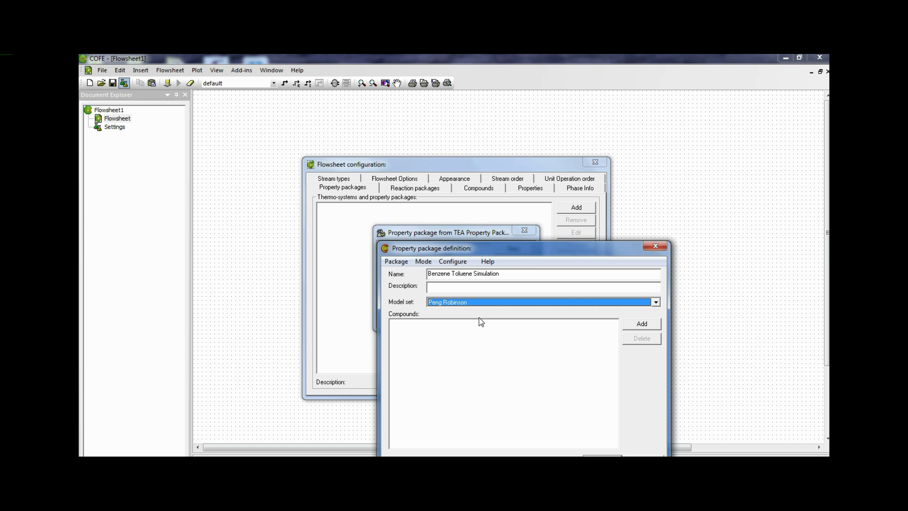
Find Benzene (C6H6) in the ChemSep1.pcd compound list and add it to the package.
left_click(642, 325)
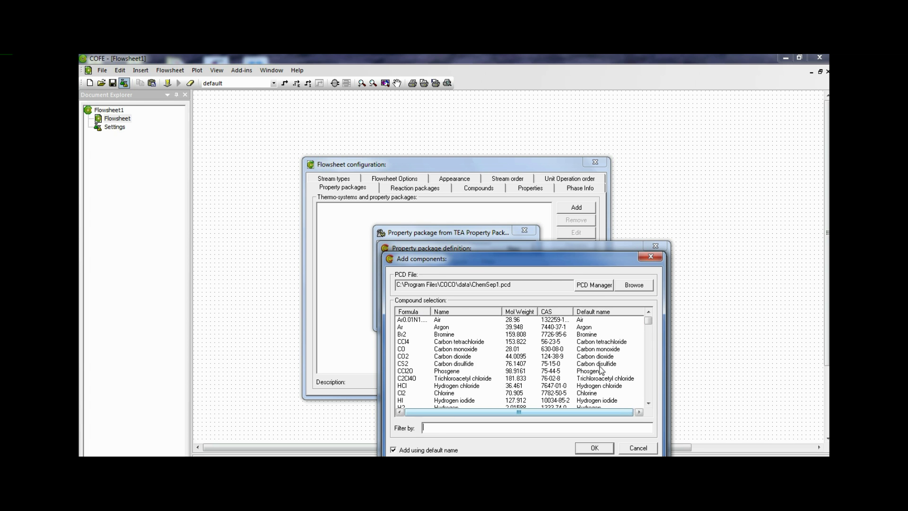
left_click(434, 430)
type("benz")
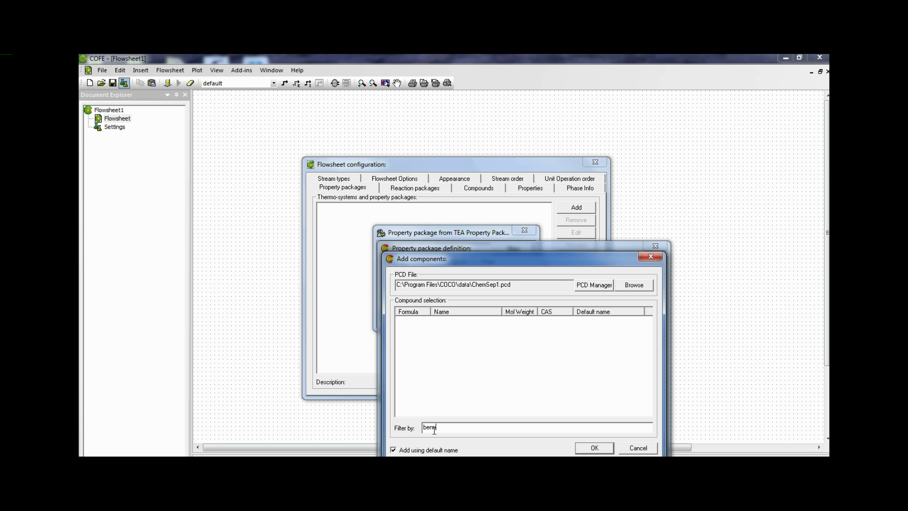
key("BackSpace")
type("zene")
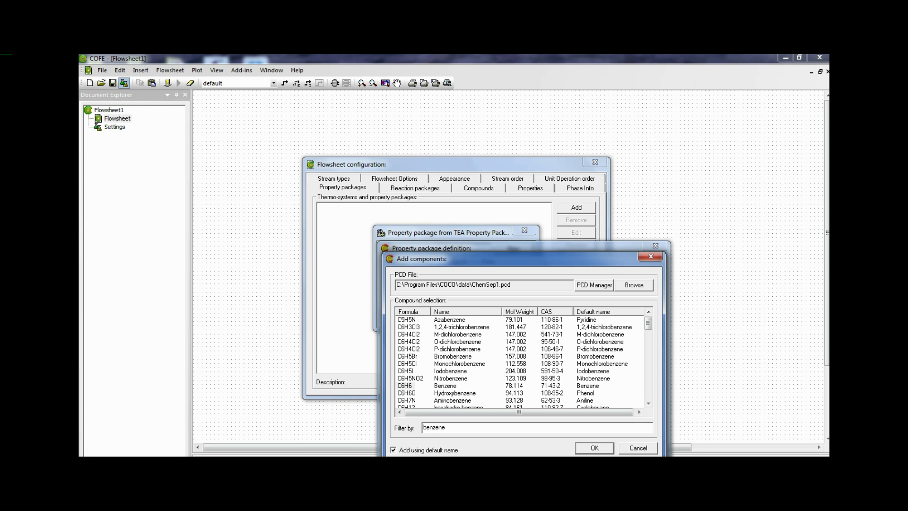
double_click(401, 389)
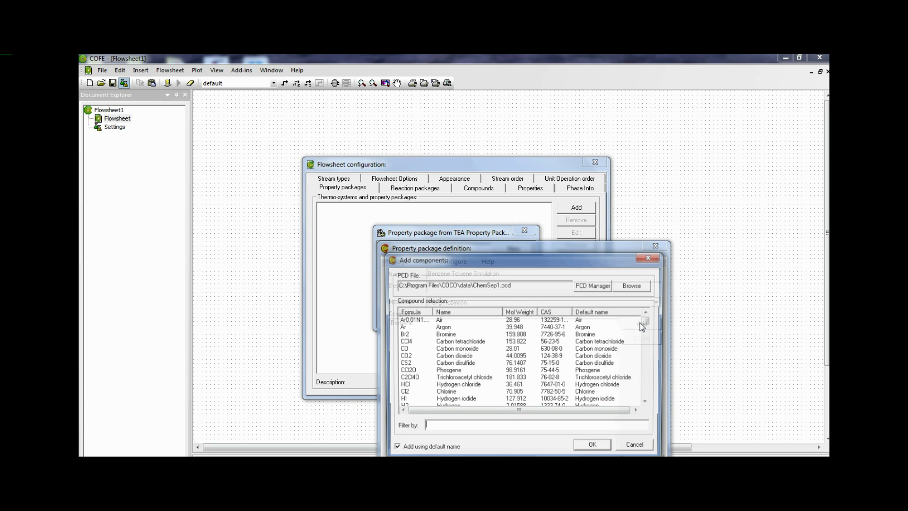
Add Toluene (C7H8) to the compounds and assign the completed property package to the default stream type.
type("toluene")
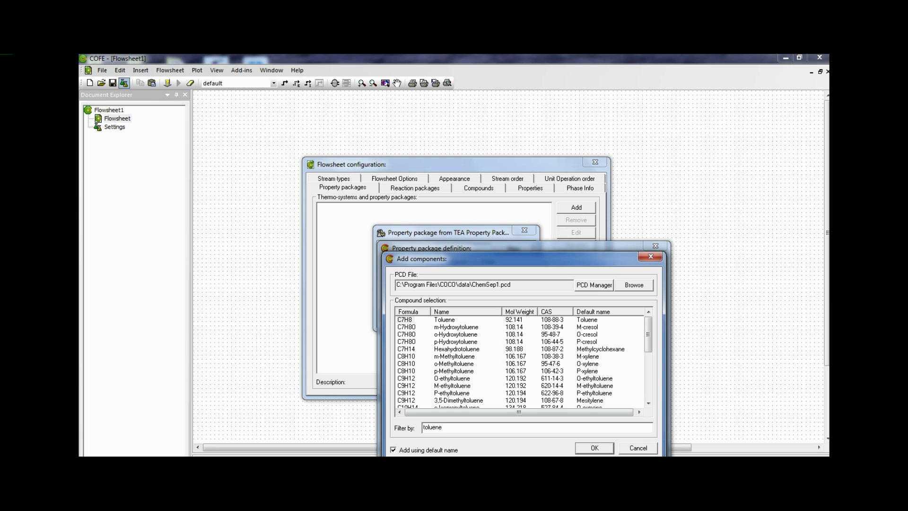
double_click(407, 320)
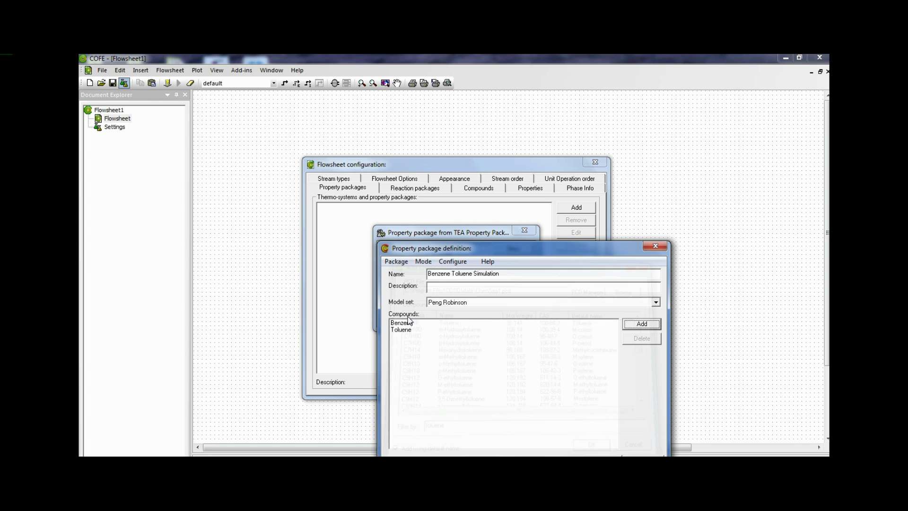
key("alt+F4")
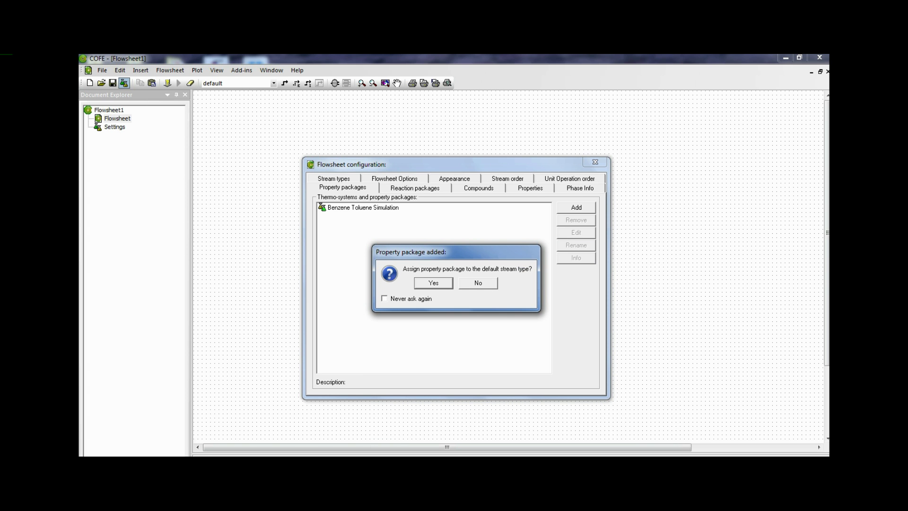
left_click(433, 283)
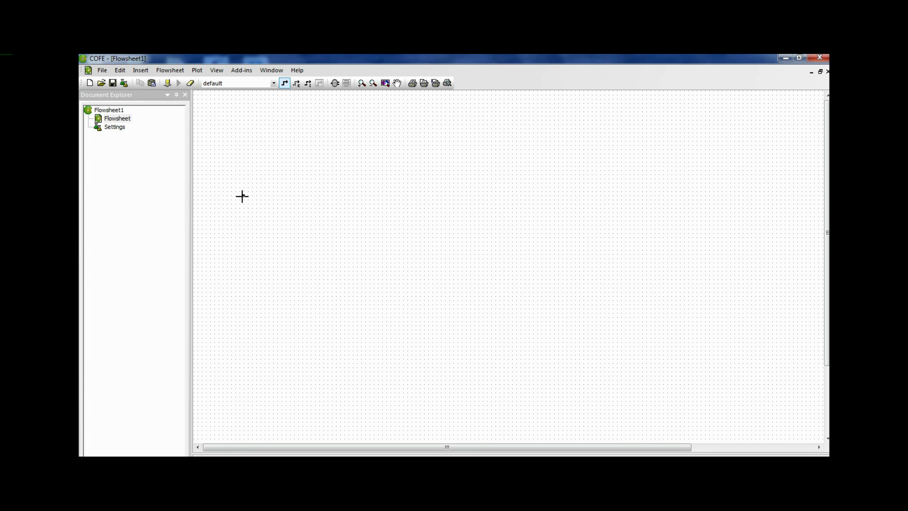
Draw a horizontal material stream on the flowsheet and name it Inlet.
left_click(243, 195)
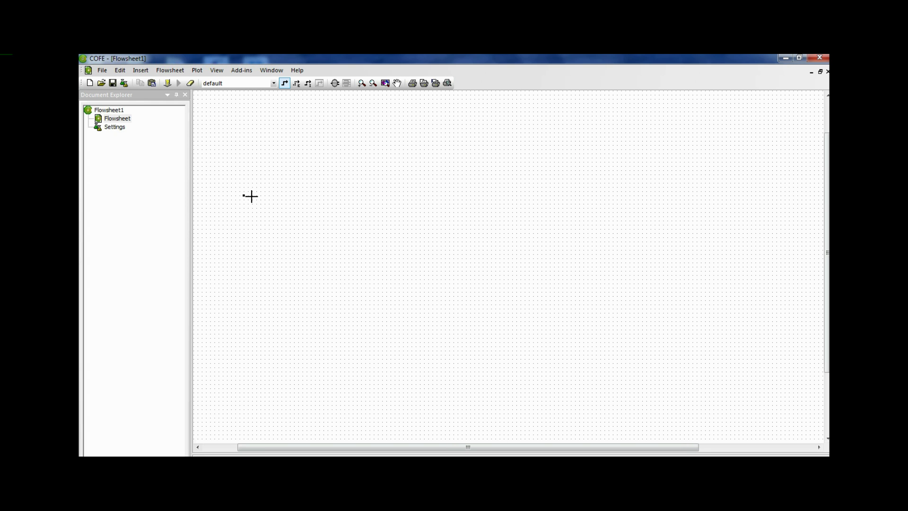
left_click(334, 197)
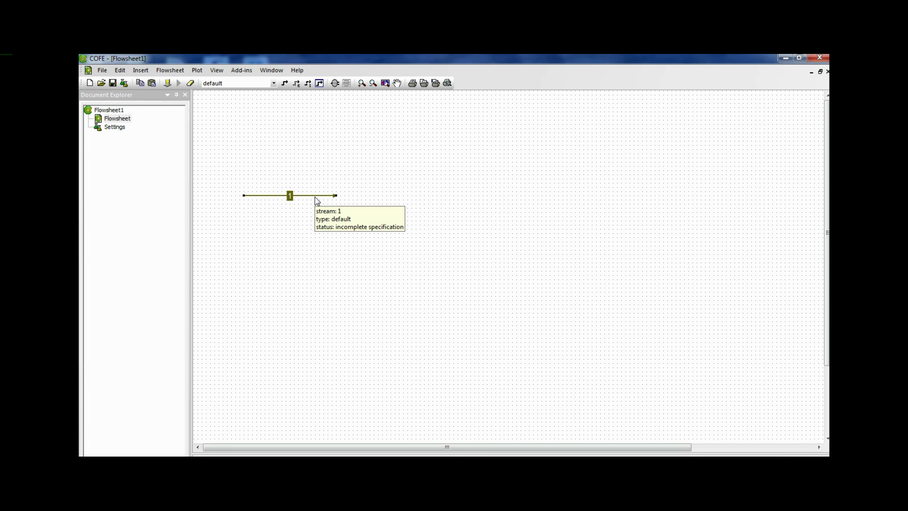
double_click(315, 196)
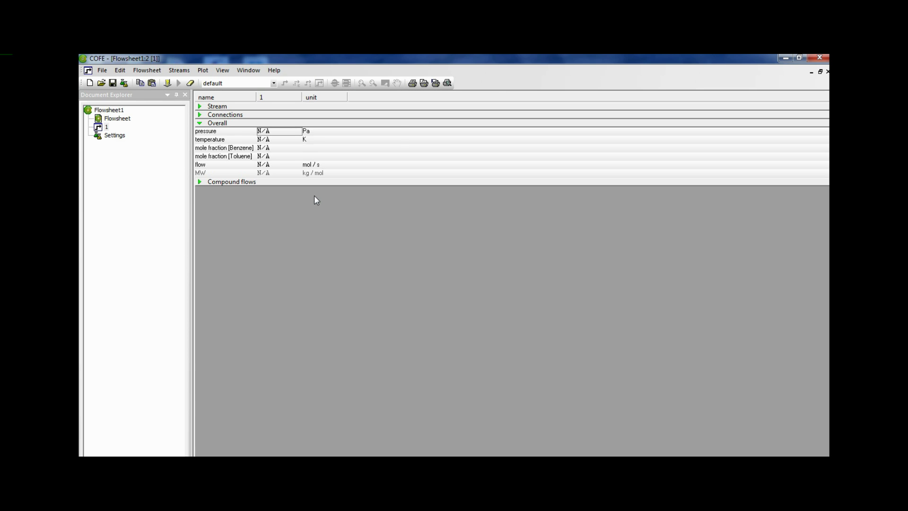
left_click(200, 106)
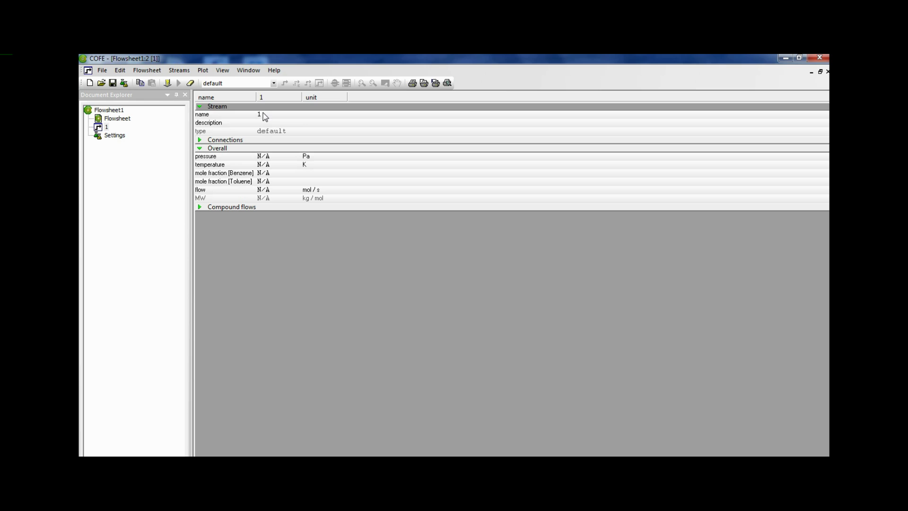
left_click(264, 114)
key("BackSpace")
type("Inlet")
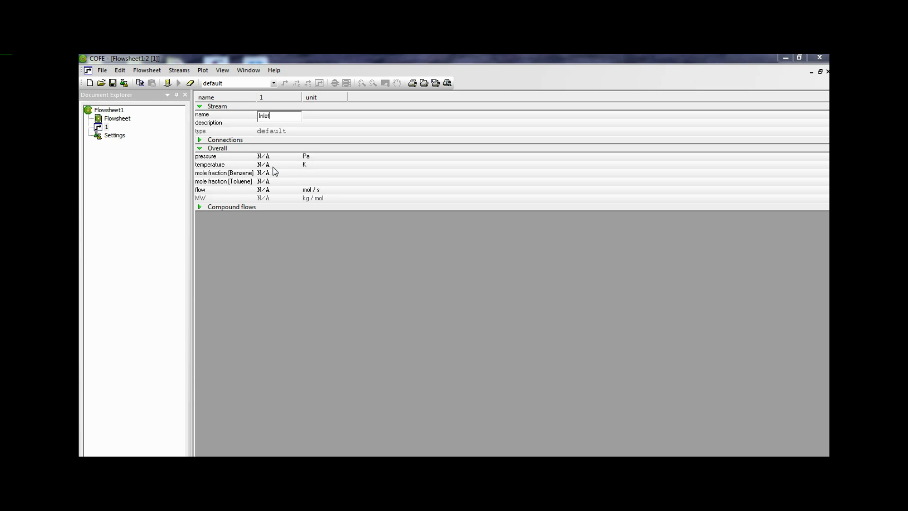
key("Return")
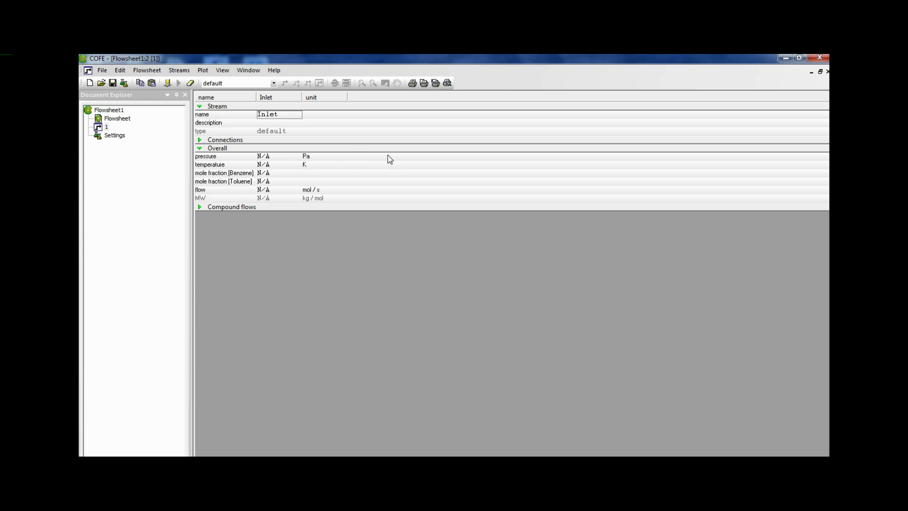
Set the Inlet stream's pressure unit to atmosphere and its temperature unit to Celsius.
left_click(305, 157)
left_click(307, 158)
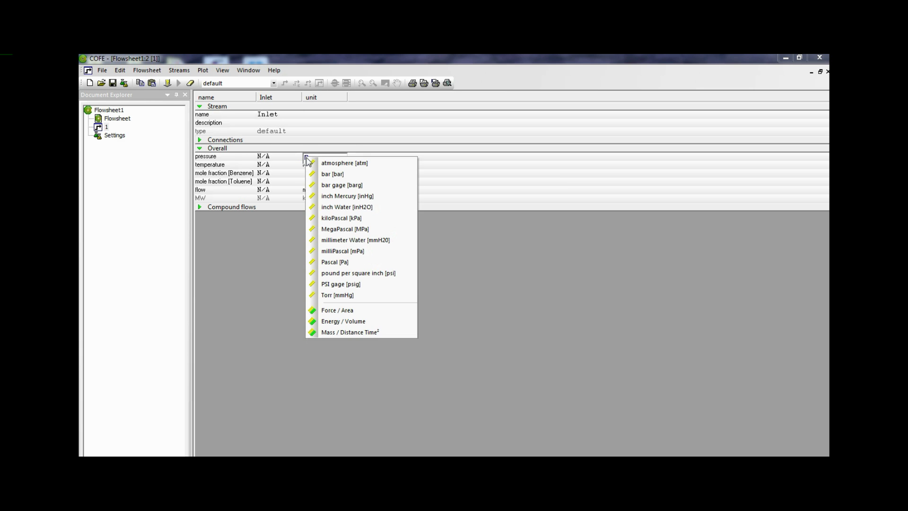
left_click(356, 163)
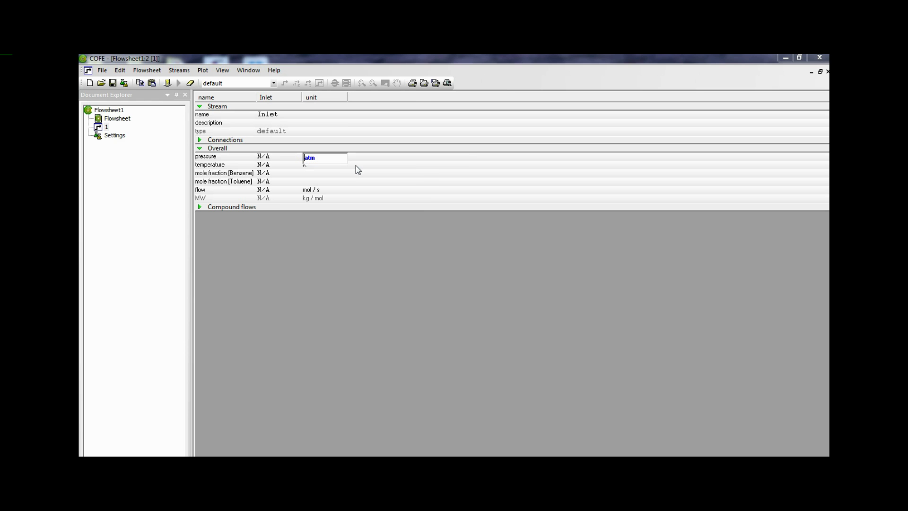
left_click(305, 165)
left_click(306, 166)
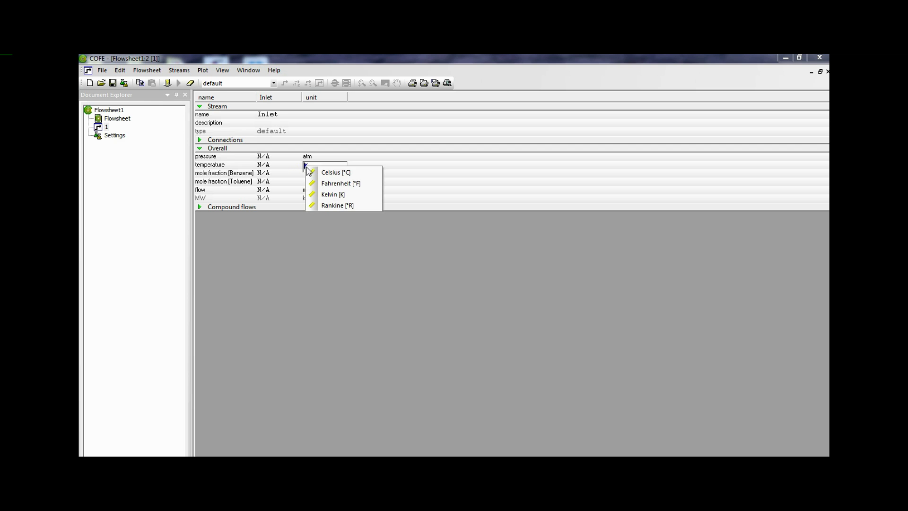
left_click(347, 173)
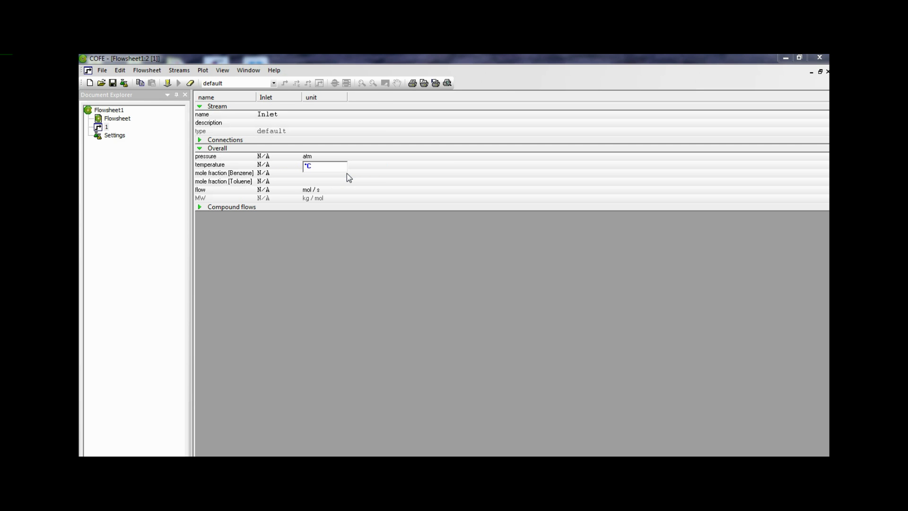
Set the Inlet stream's pressure to 1 atm and its temperature to 25 °C.
left_click(267, 157)
type("1")
key("Return")
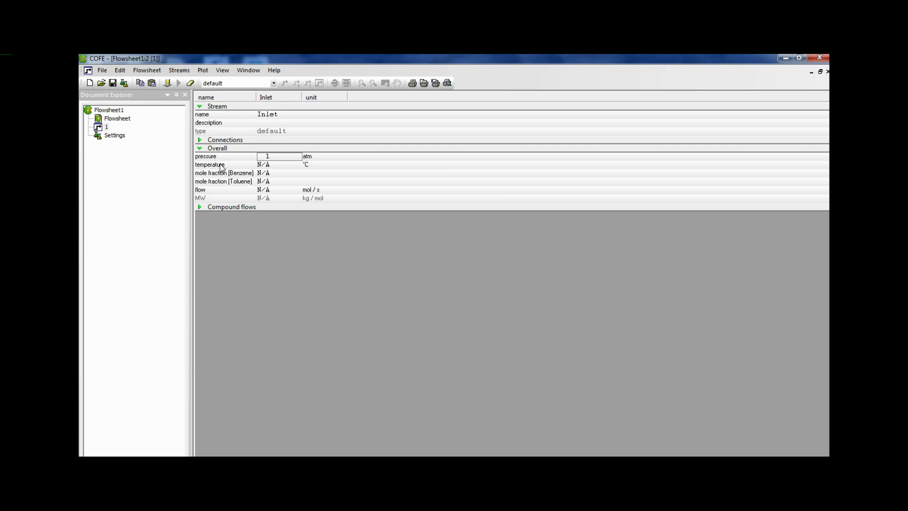
left_click(262, 165)
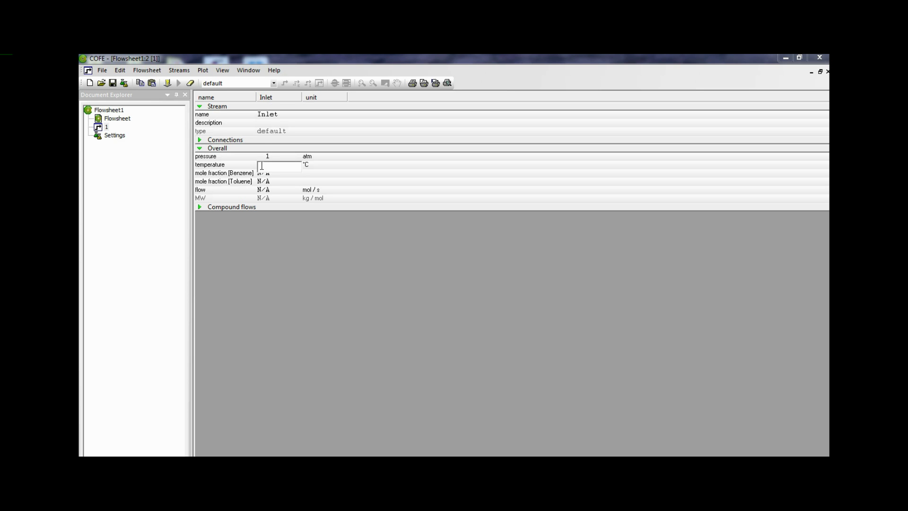
type("25")
key("Return")
Set the Inlet stream's benzene mole fraction to 0.6 and its flow to 1 mol/s.
left_click(261, 175)
type("0.6")
key("Return")
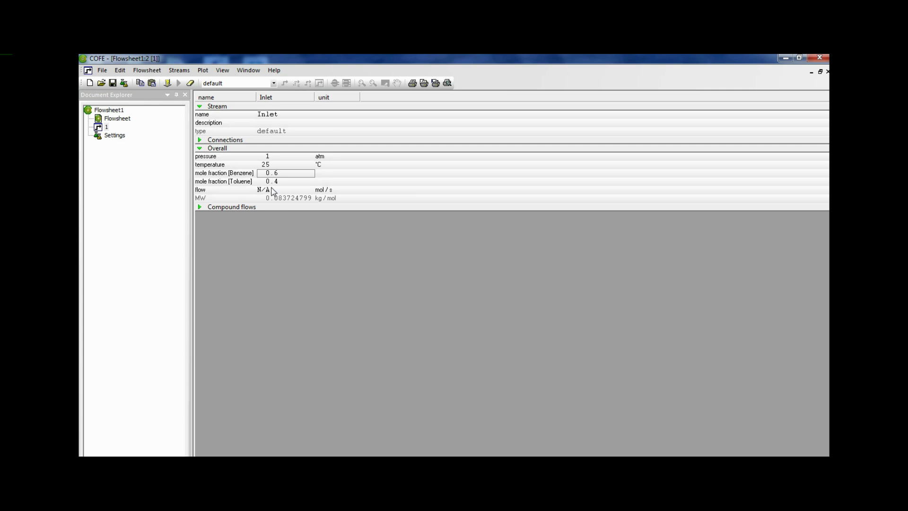
left_click(273, 190)
type("1")
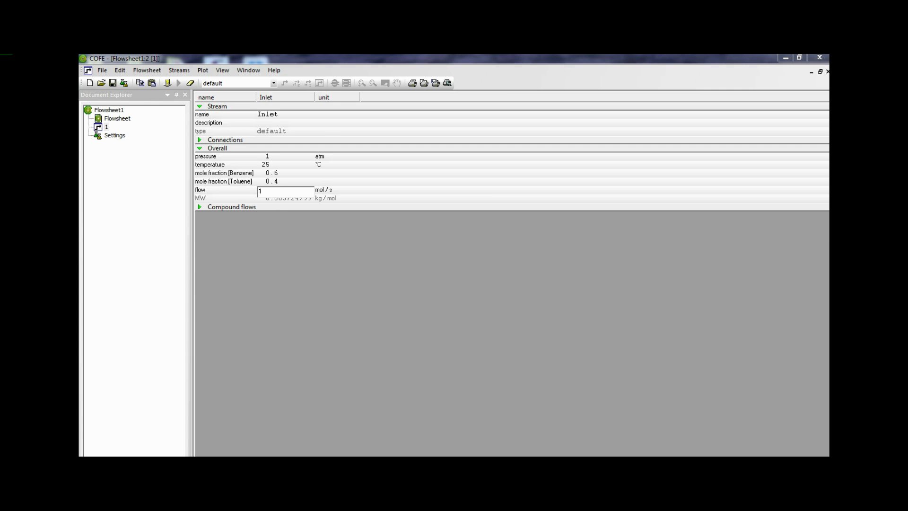
key("Return")
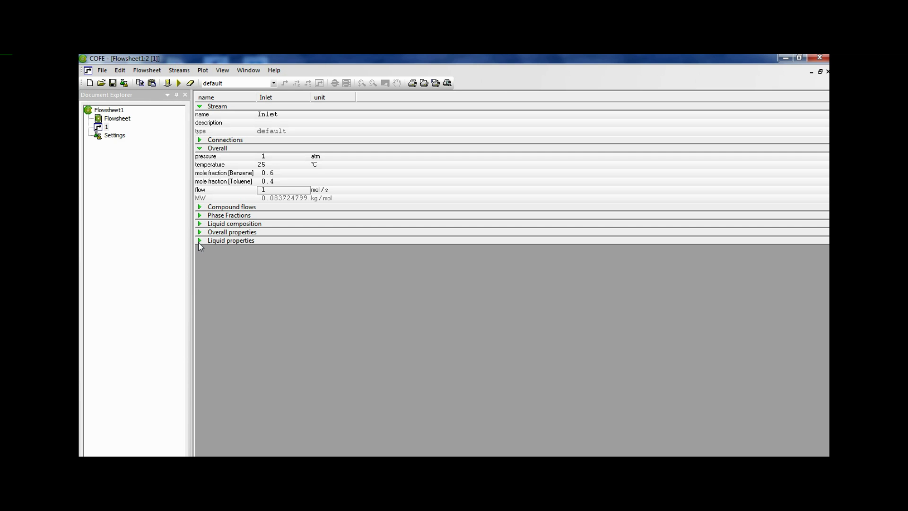
Examine the Inlet stream's compound flows, phase fractions, liquid composition, overall properties and liquid properties.
left_click(200, 208)
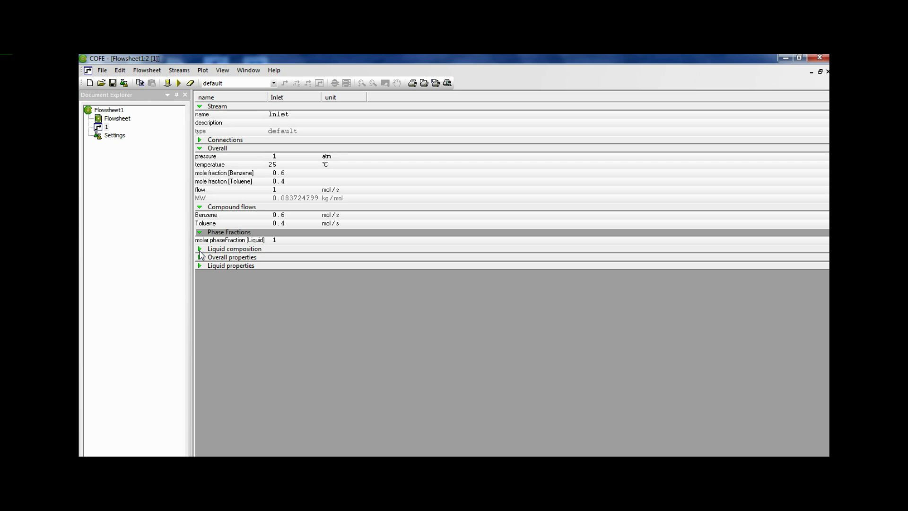
left_click(199, 249)
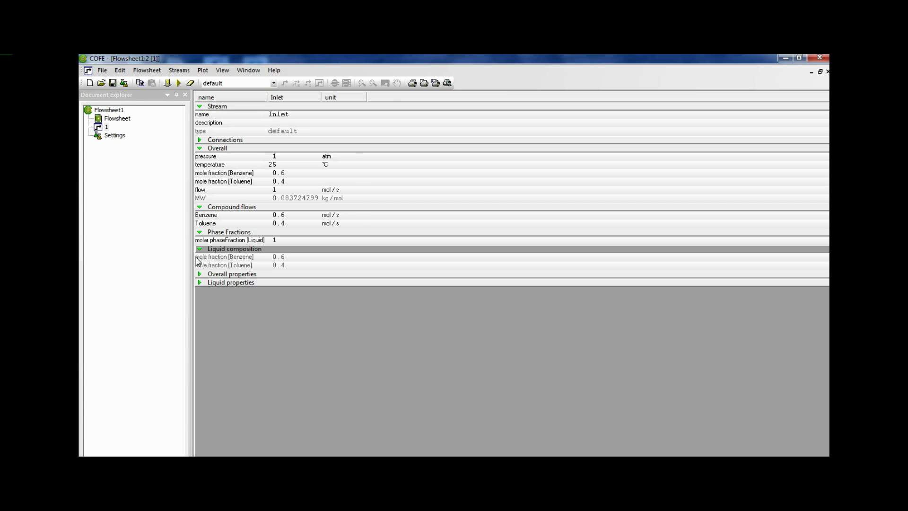
left_click(199, 274)
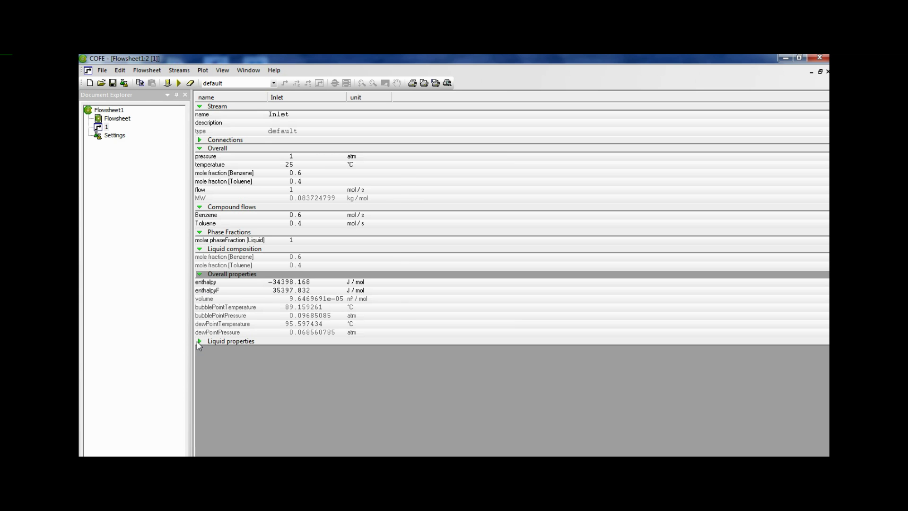
left_click(199, 341)
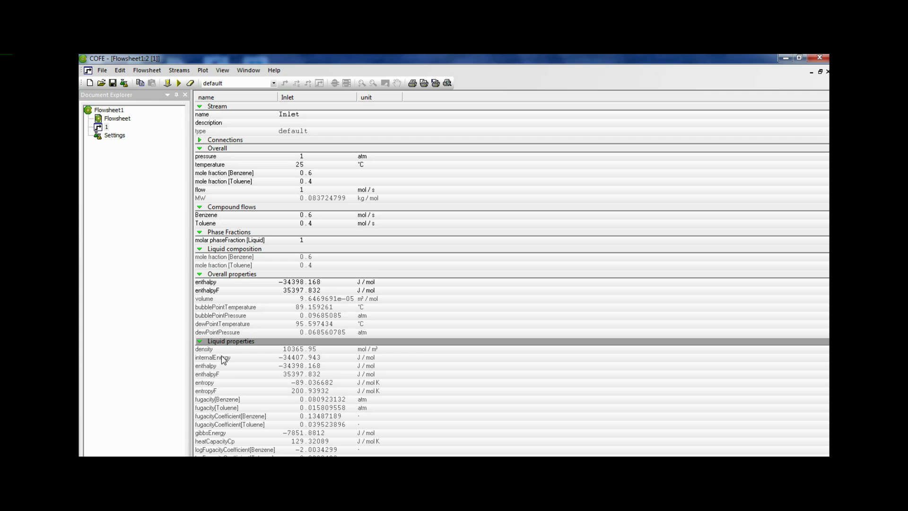
Switch to the PowerPoint tutorial presentation, read the Problem slide and return to COFE.
mouse_move(223, 466)
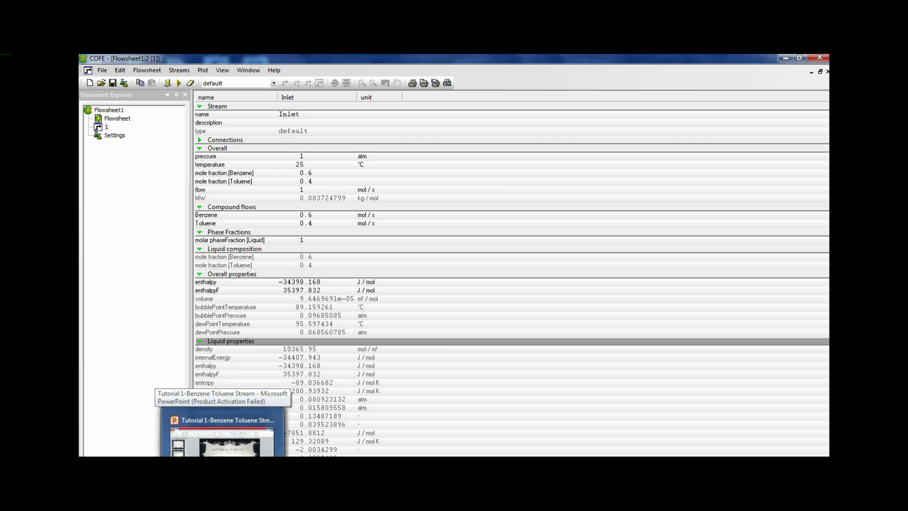
left_click(223, 437)
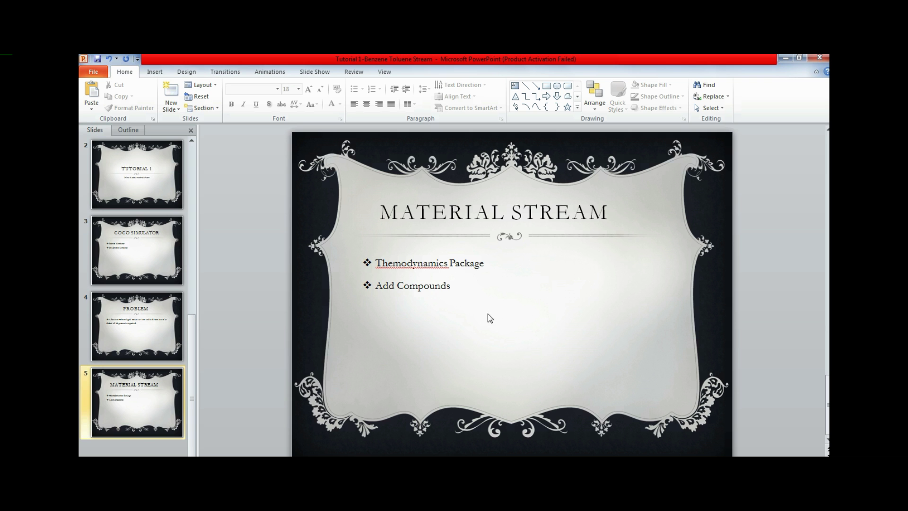
left_click(162, 402)
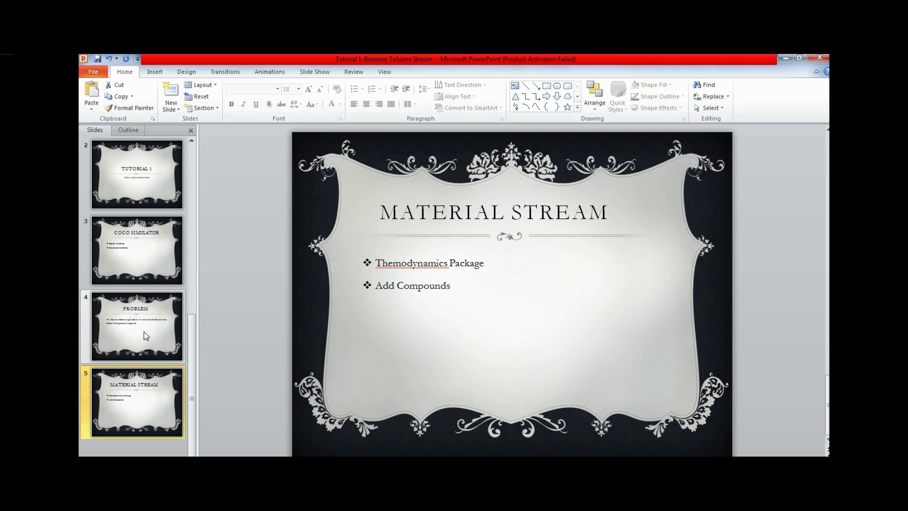
left_click(141, 314)
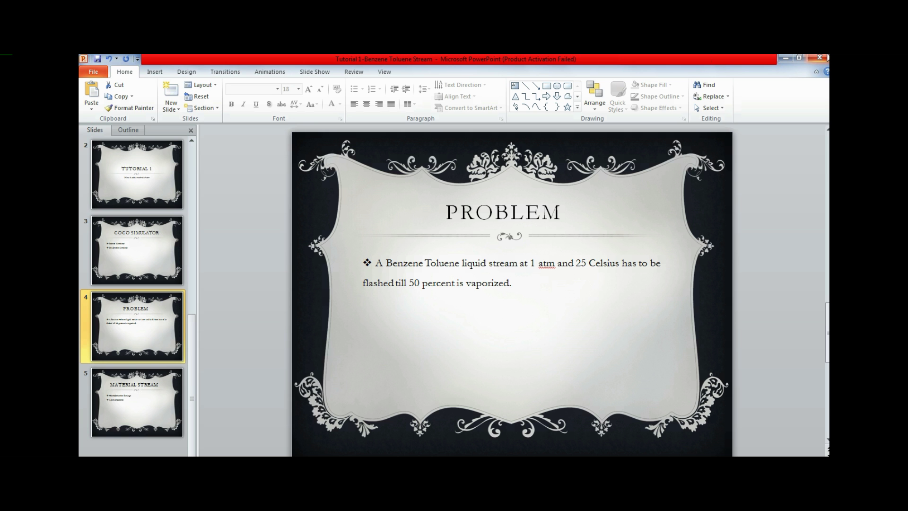
left_click(784, 59)
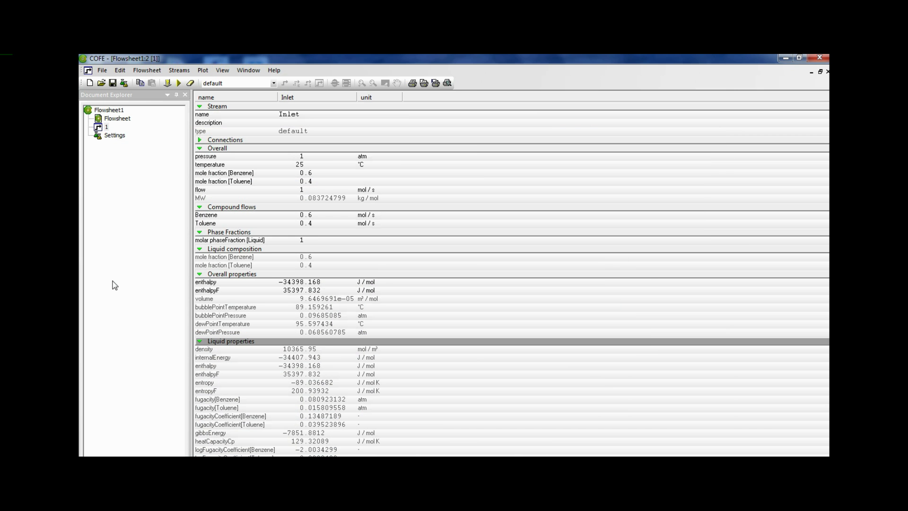
Reopen the Inlet stream's data from the flowsheet and flash it to a molar vapor fraction of 0.5 at the current pressure.
left_click(826, 72)
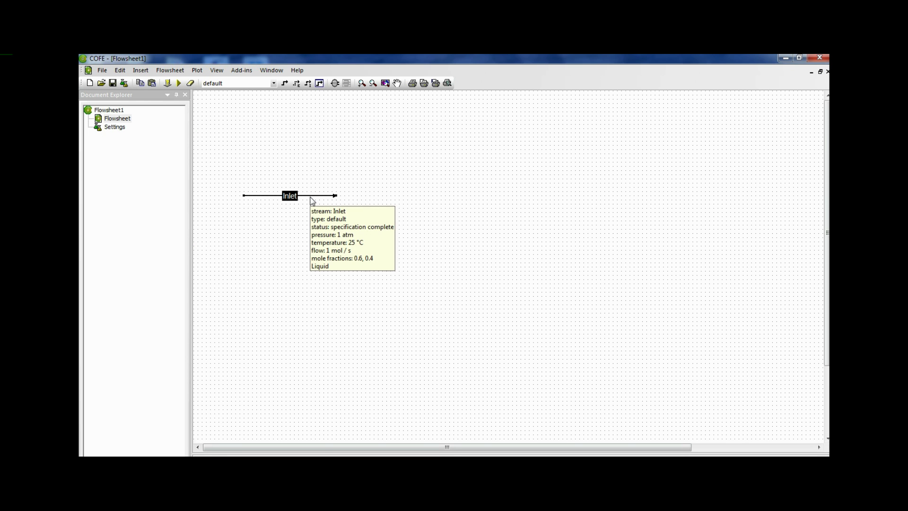
double_click(312, 196)
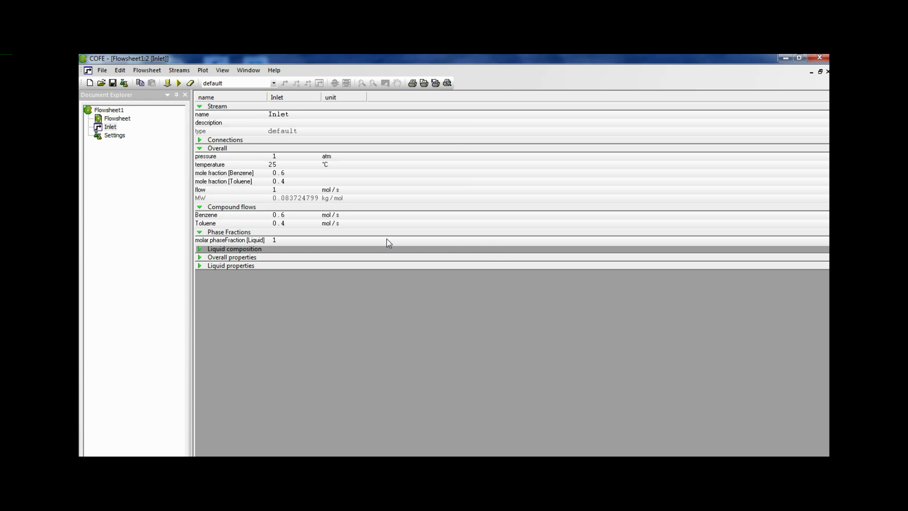
left_click(200, 207)
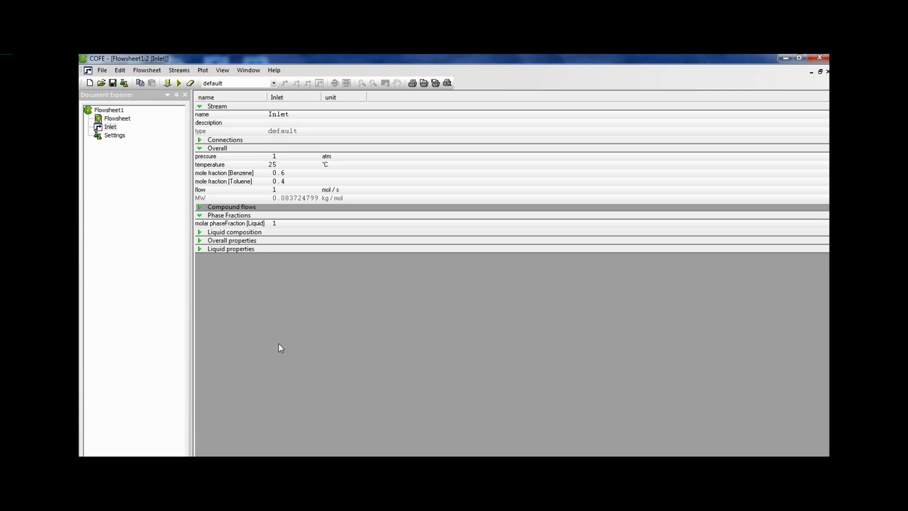
double_click(277, 226)
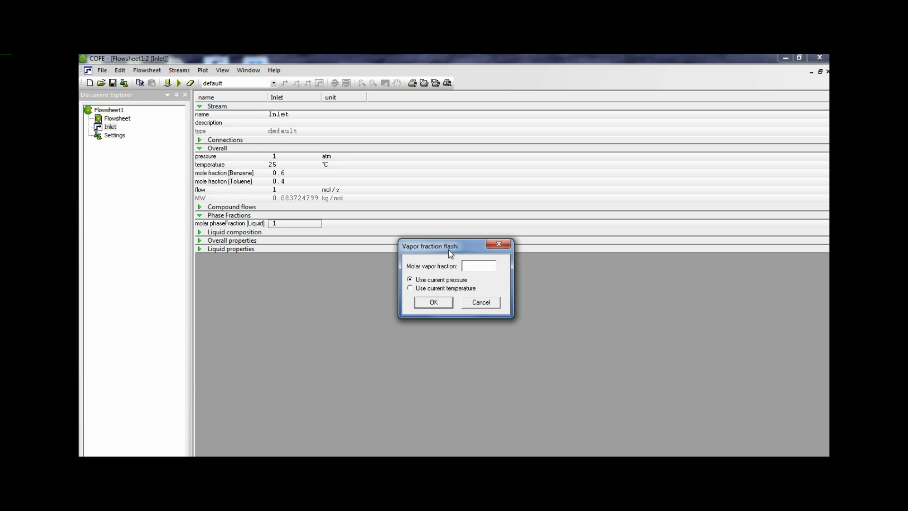
left_click(473, 266)
type("0.5")
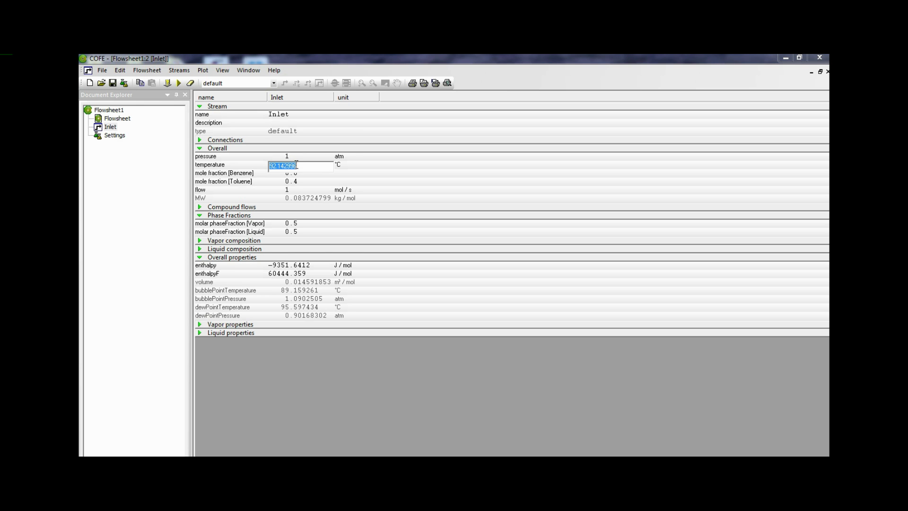
Reset the Inlet stream's temperature to 25 °C and flash it to a molar vapor fraction of 0.5 at the current temperature.
type("25")
key("Return")
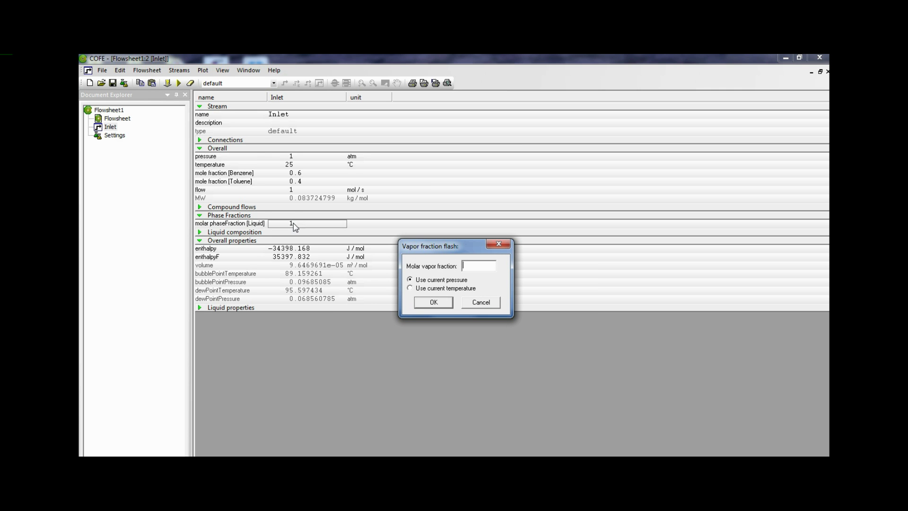
type("0.5")
left_click(410, 289)
left_click(424, 306)
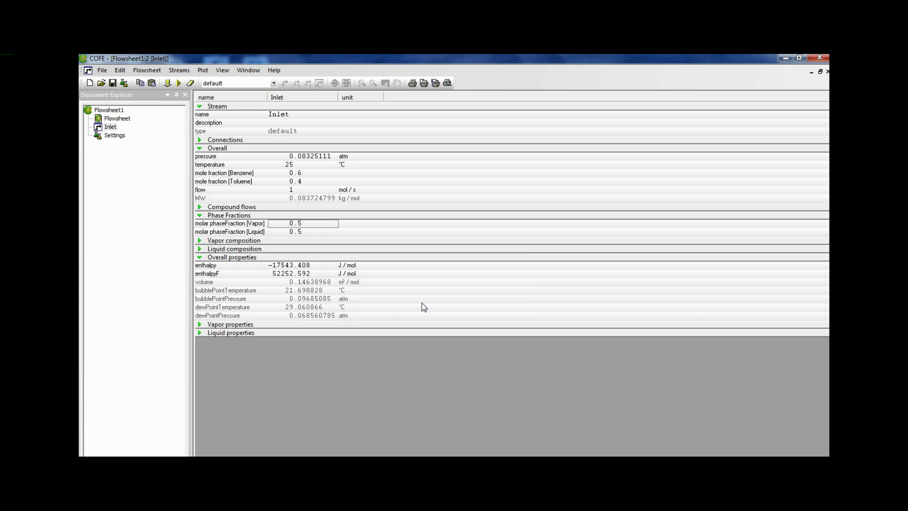